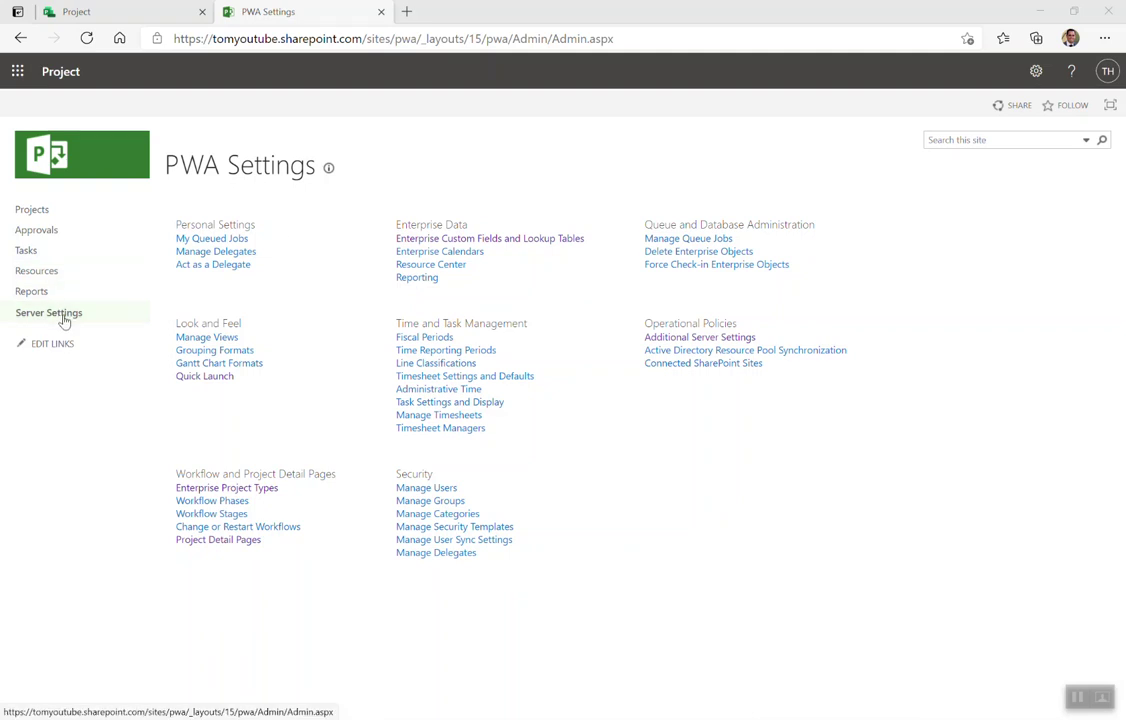
Step: Go from site settings through PWA Settings to the Quick Launch settings page
{"action": "left_click", "coordinate": [1030, 71]}
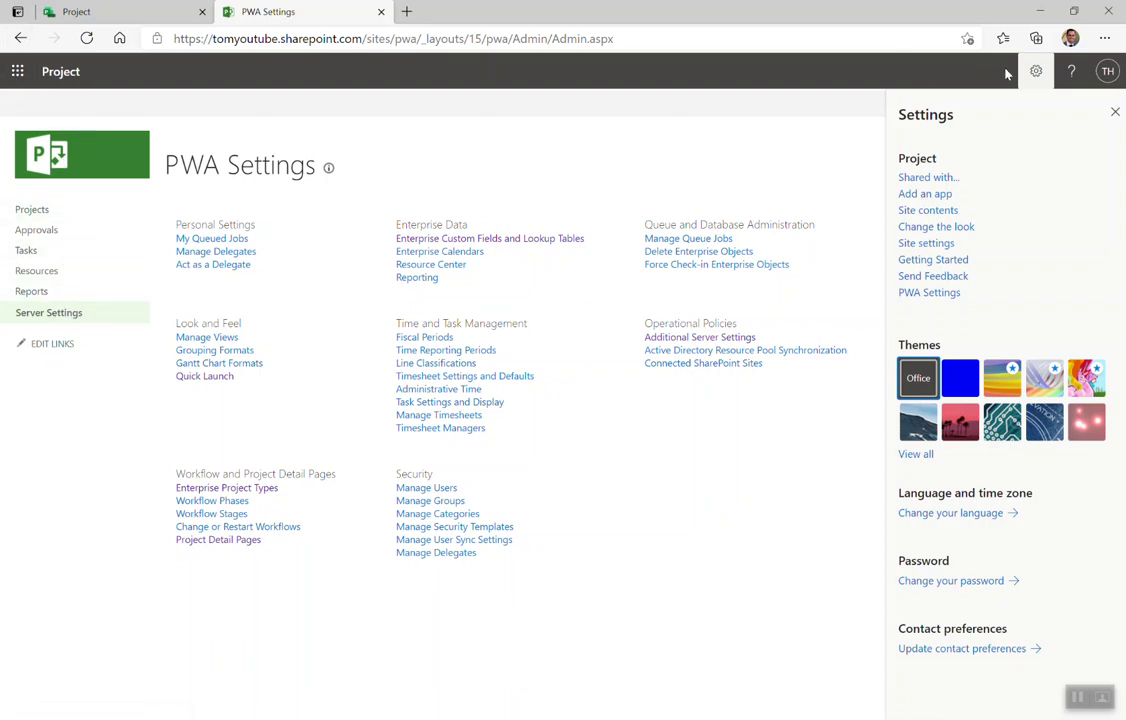
{"action": "left_click", "coordinate": [910, 294]}
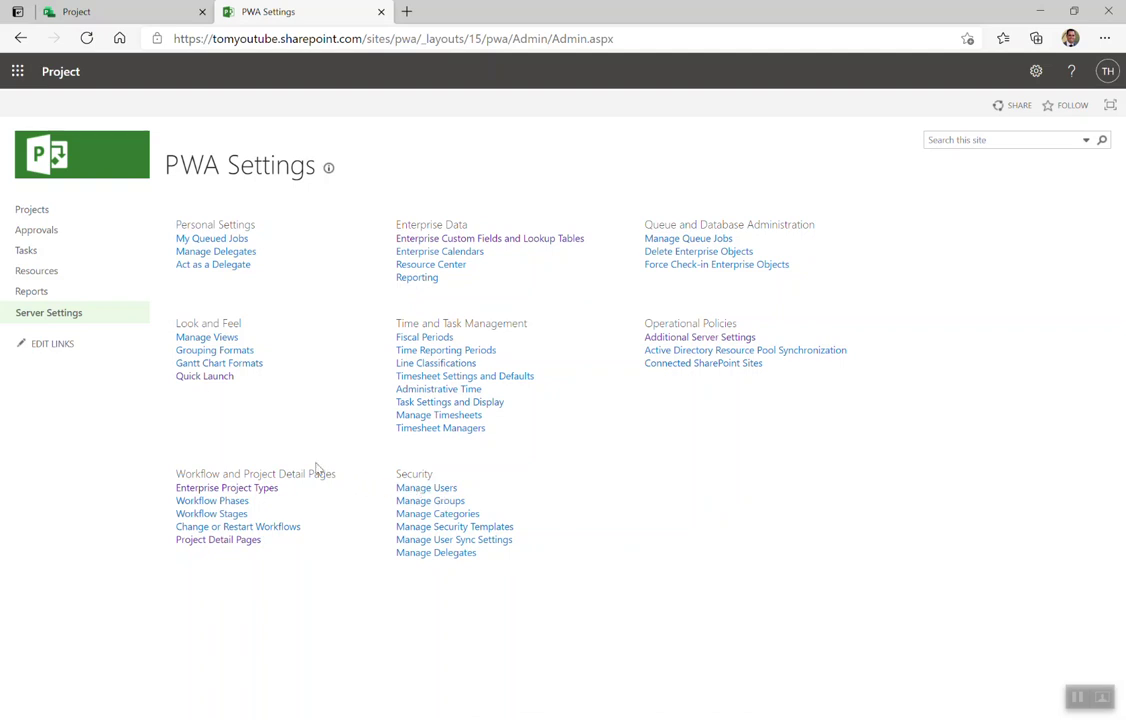
{"action": "left_click", "coordinate": [204, 378]}
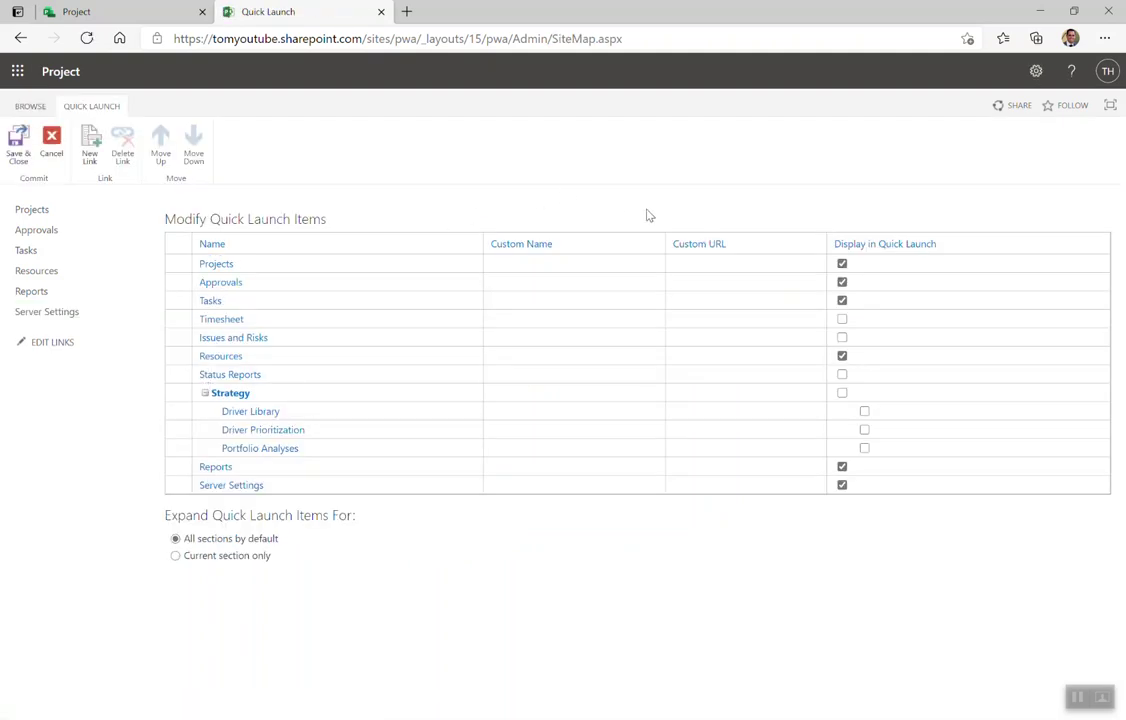
Step: Hide Server Settings and set Timesheet and Issues and Risks to display, leaving Status Reports unchecked
{"action": "left_click", "coordinate": [842, 486]}
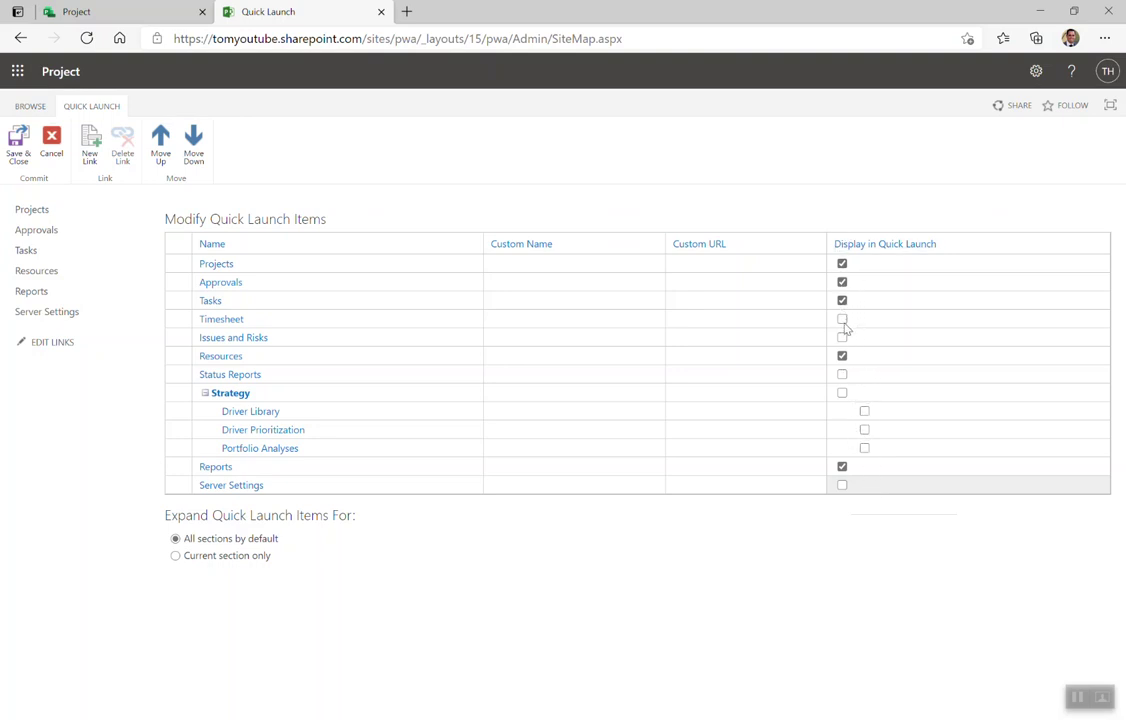
{"action": "left_click", "coordinate": [843, 320]}
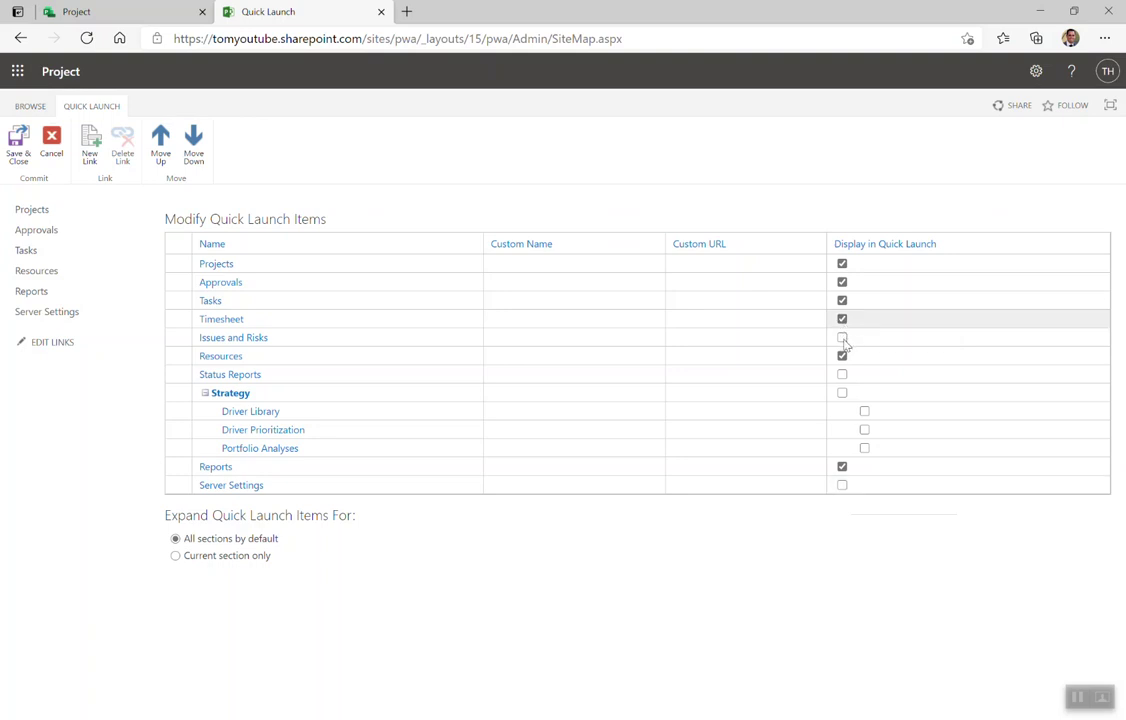
{"action": "left_click", "coordinate": [843, 338]}
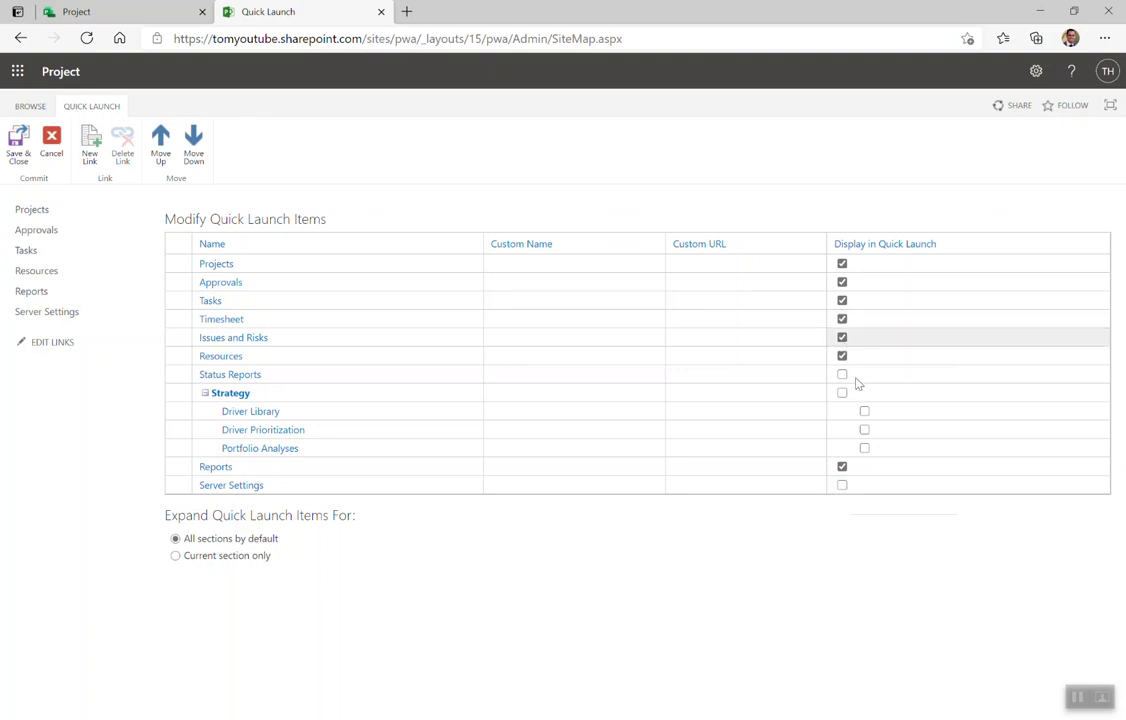
{"action": "left_click", "coordinate": [843, 375]}
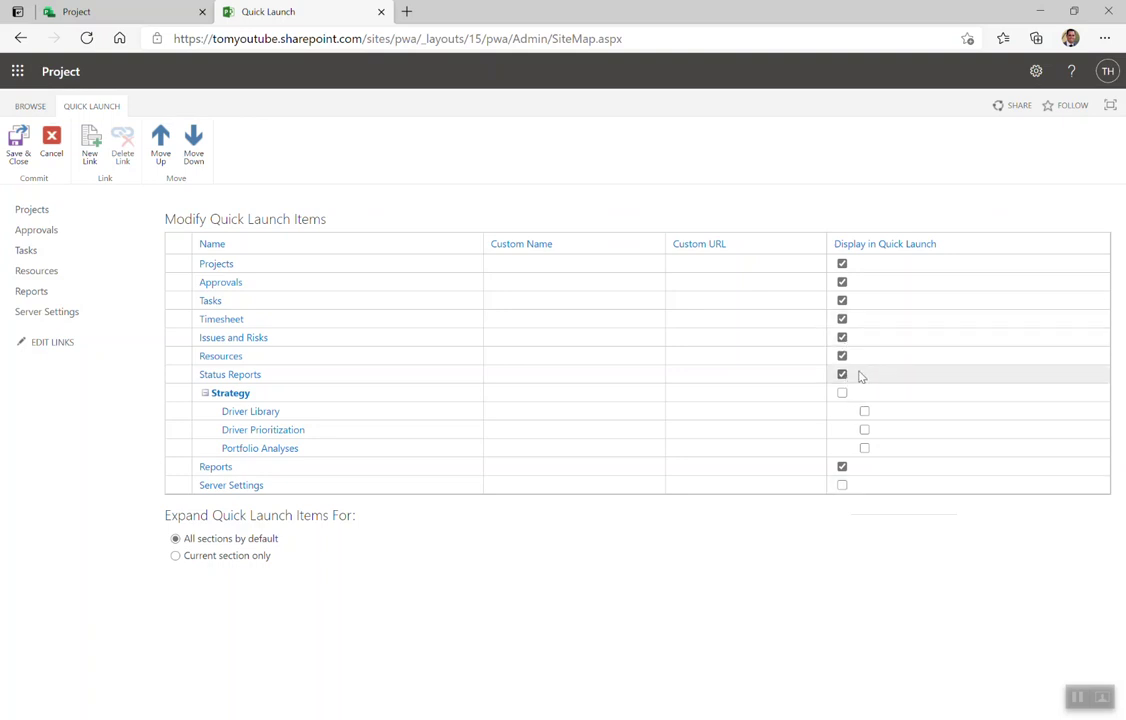
{"action": "left_click", "coordinate": [843, 375]}
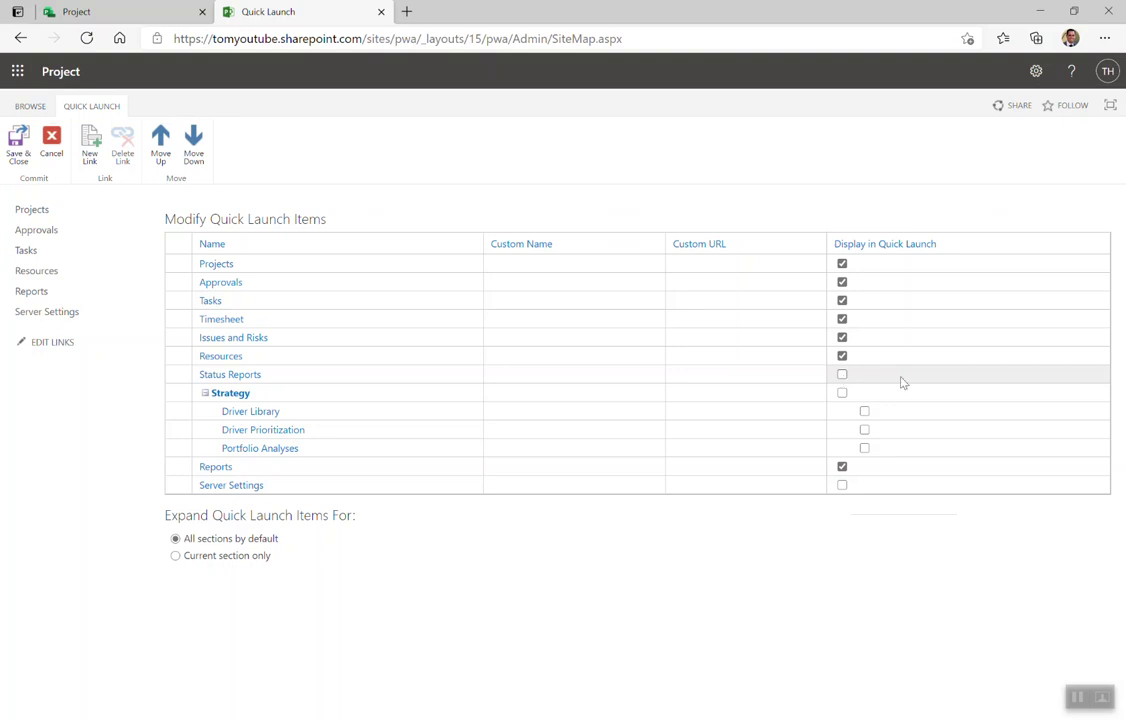
Step: Display Strategy with Driver Library, Driver Prioritization and Portfolio Analyses, and re-show Server Settings
{"action": "left_click", "coordinate": [842, 394]}
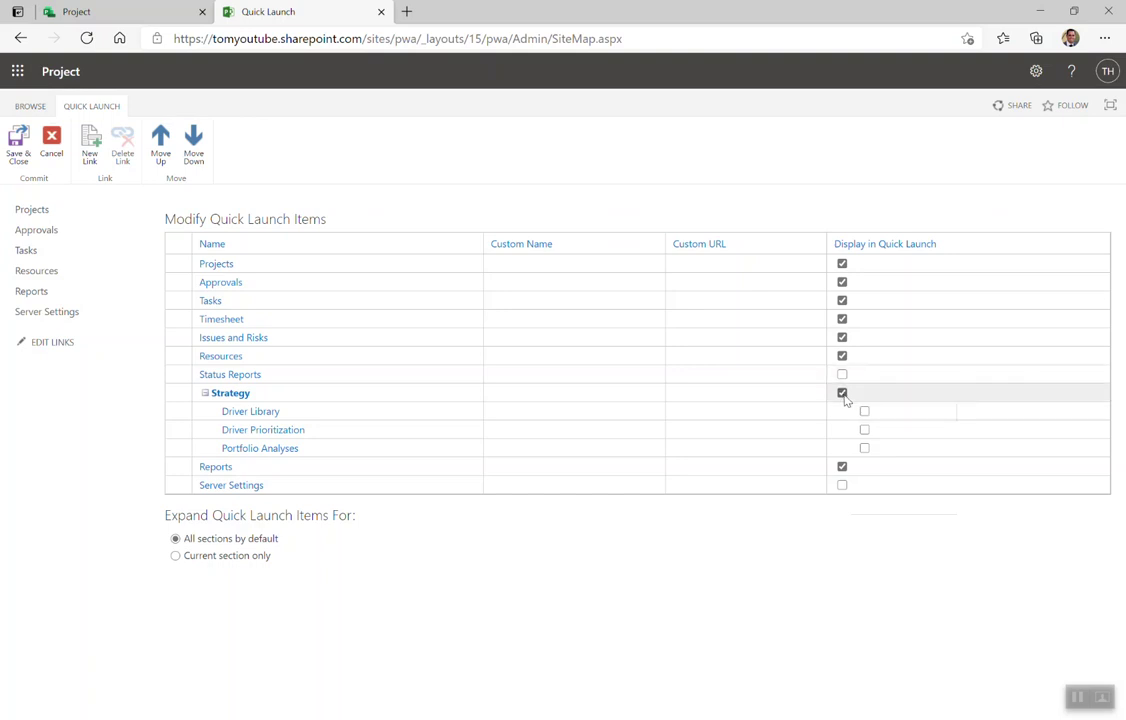
{"action": "left_click", "coordinate": [864, 412]}
{"action": "left_click", "coordinate": [865, 430]}
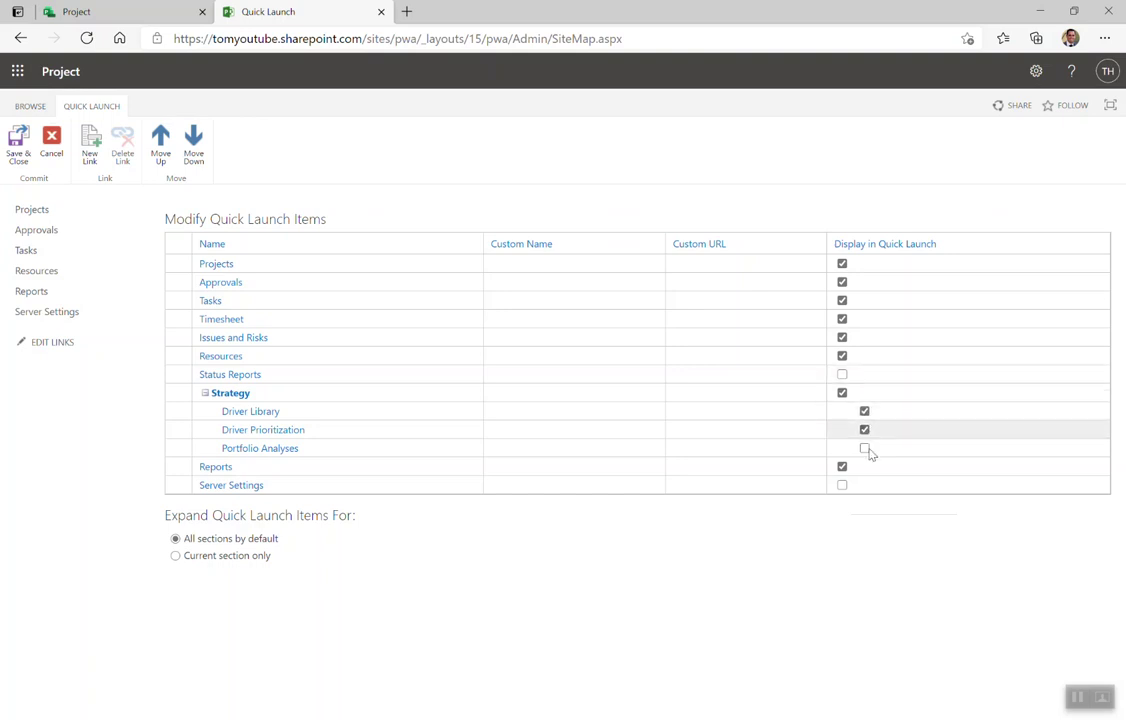
{"action": "left_click", "coordinate": [865, 449]}
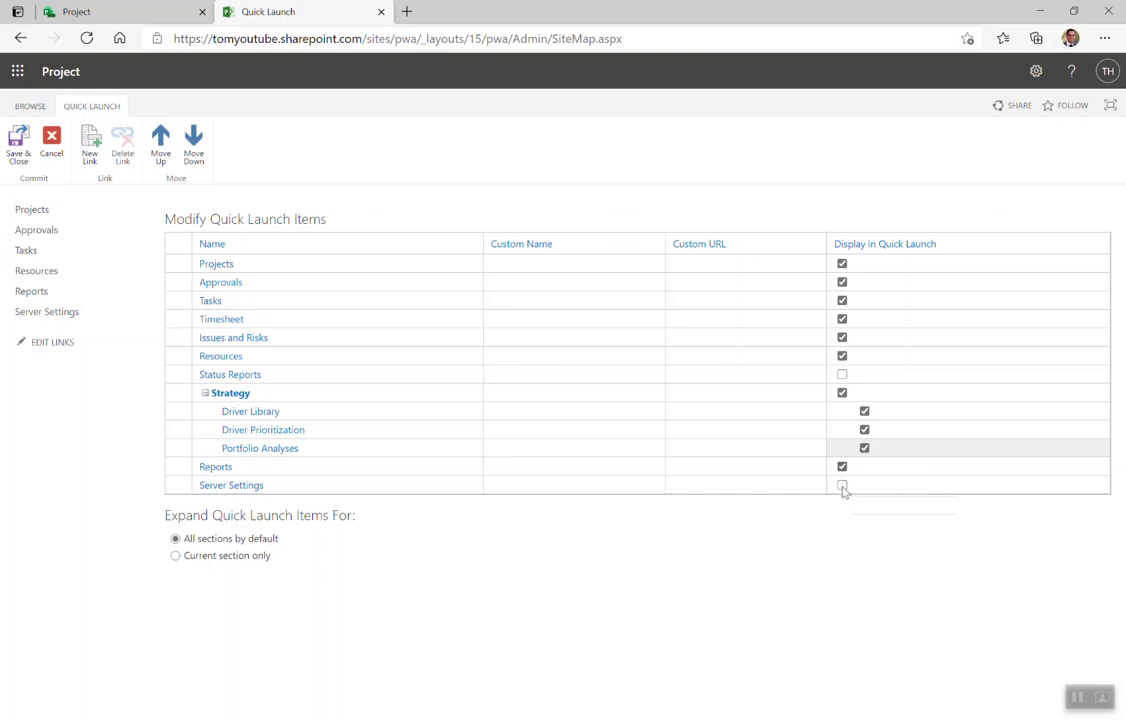
{"action": "left_click", "coordinate": [842, 486]}
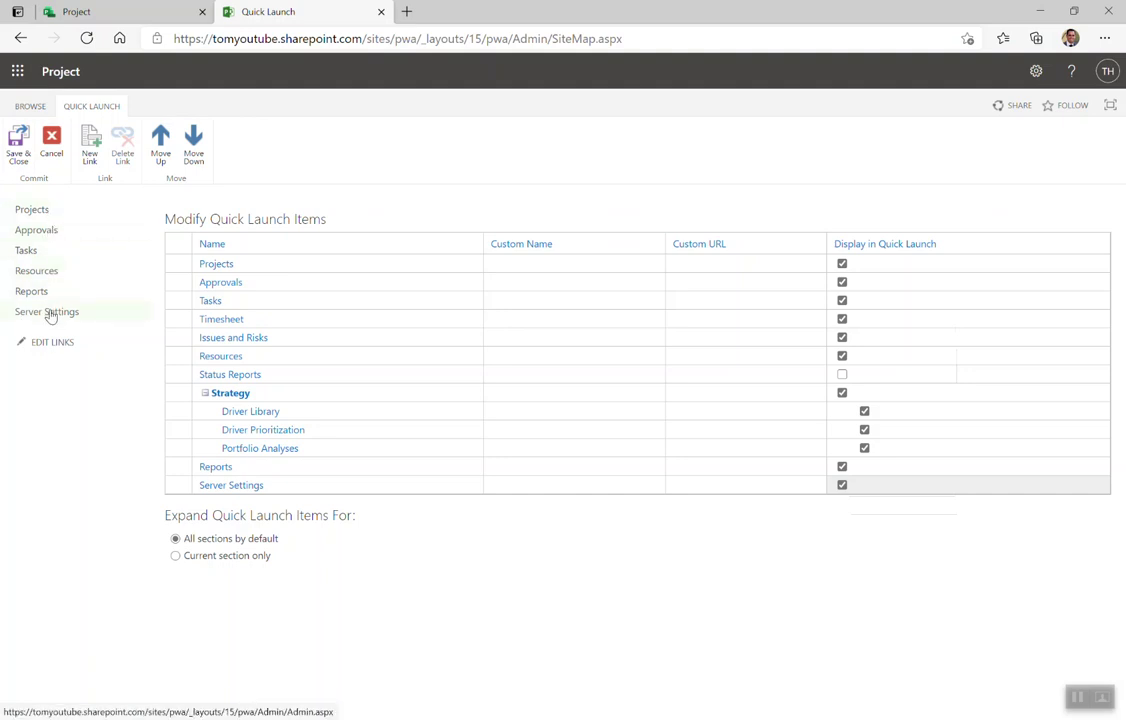
Step: Save and close the Quick Launch changes, returning to PWA Settings
{"action": "left_click", "coordinate": [20, 147]}
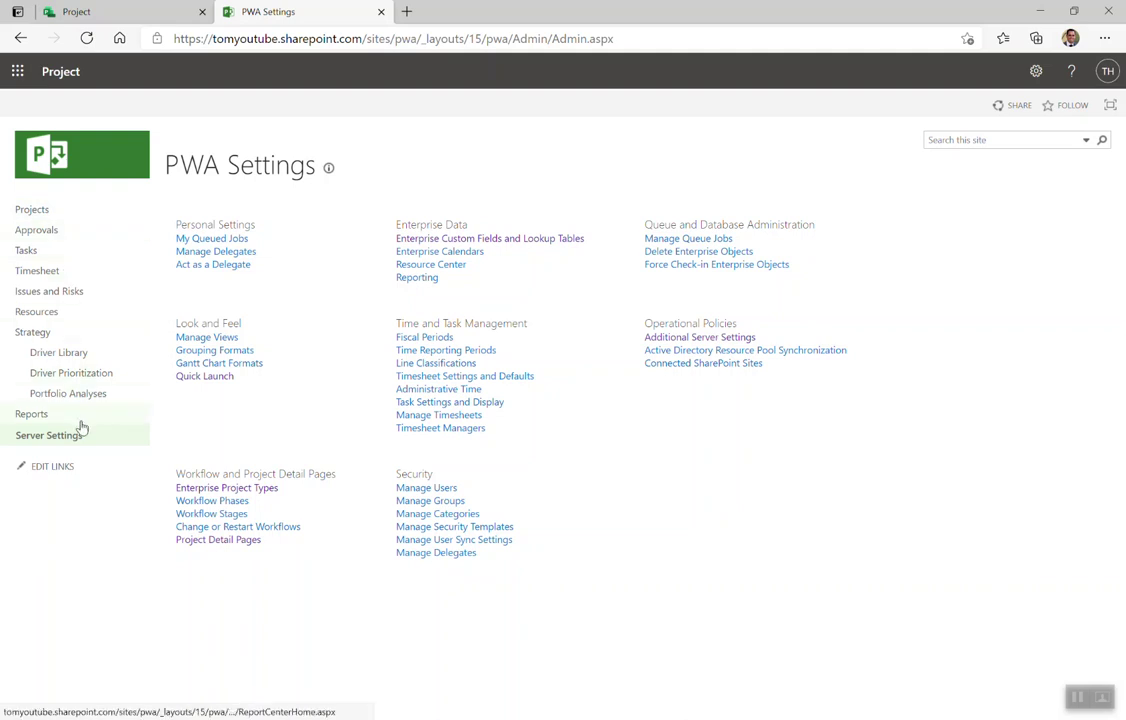
Step: Copy the site address up to /pwa from the address bar and reopen the Quick Launch settings
{"action": "left_click", "coordinate": [400, 42]}
{"action": "left_click", "coordinate": [416, 40]}
{"action": "left_click_drag", "start_coordinate": [417, 38], "coordinate": [70, 62]}
{"action": "key", "text": "ctrl+c"}
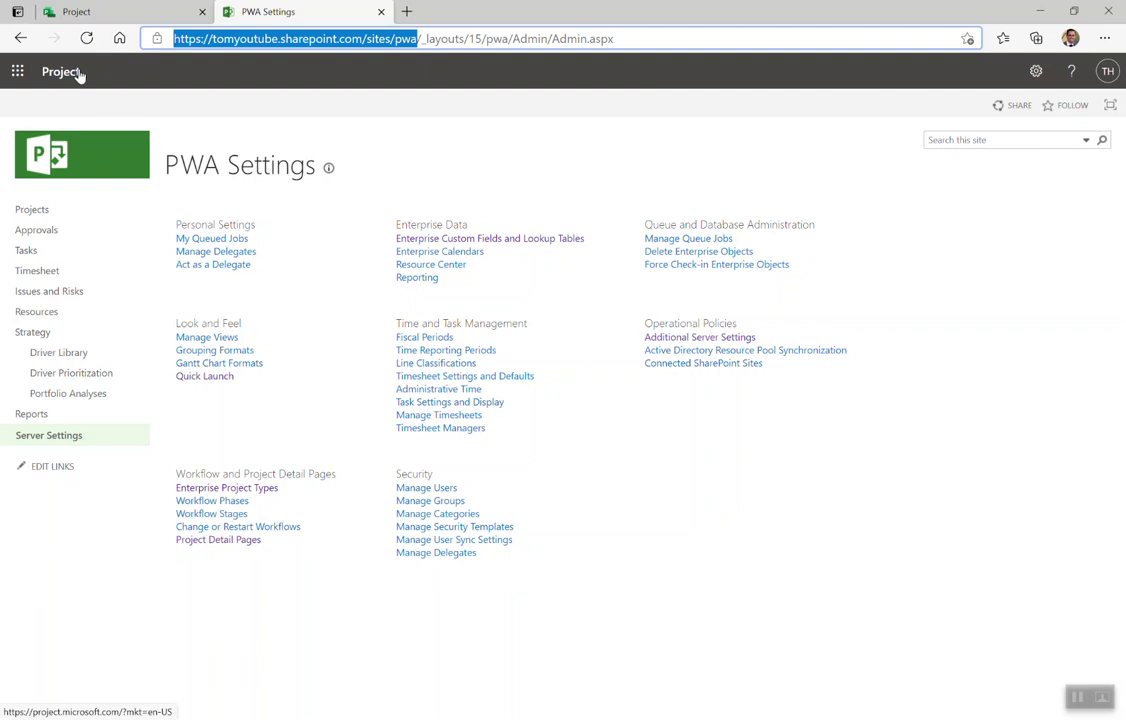
{"action": "left_click", "coordinate": [49, 470]}
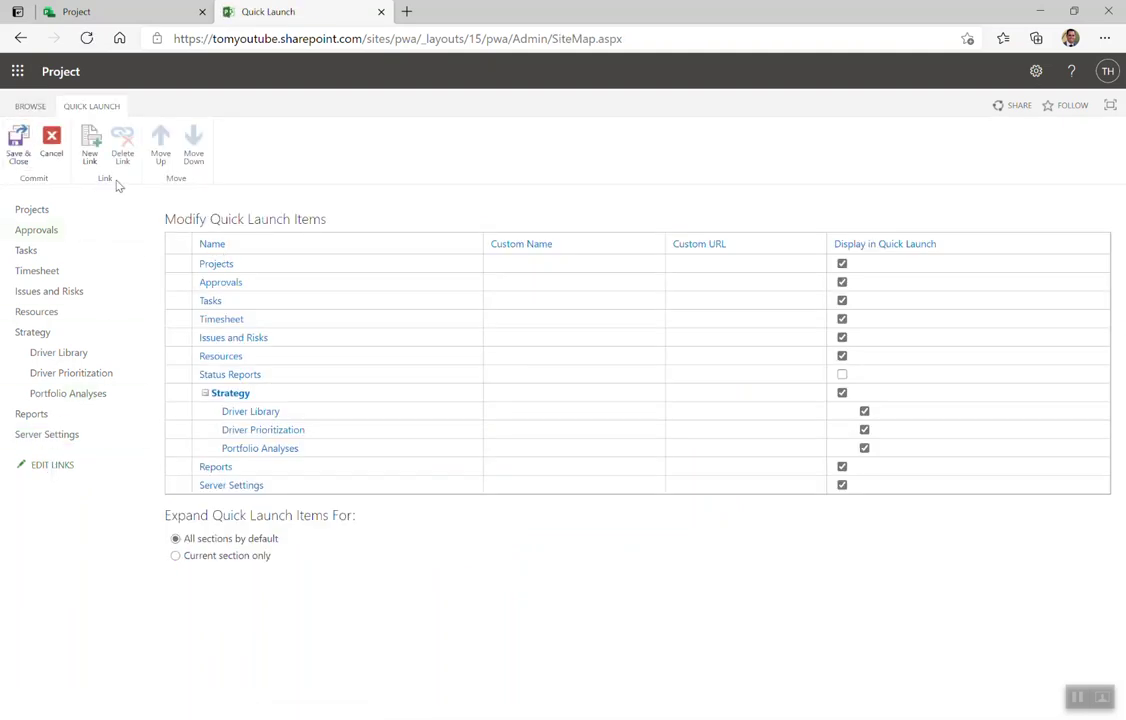
Step: Add a 'PWA Home' link using the pasted PWA site address under New Heading
{"action": "left_click", "coordinate": [93, 158]}
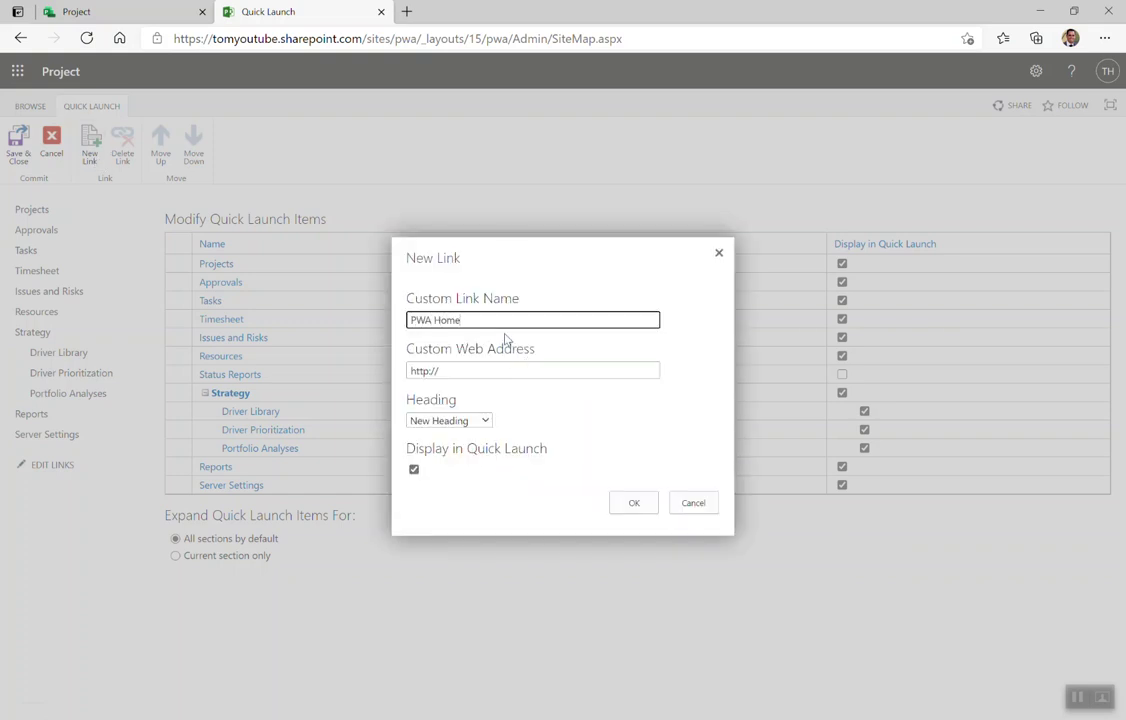
{"action": "left_click", "coordinate": [469, 371]}
{"action": "key", "text": "ctrl+a"}
{"action": "key", "text": "ctrl+v"}
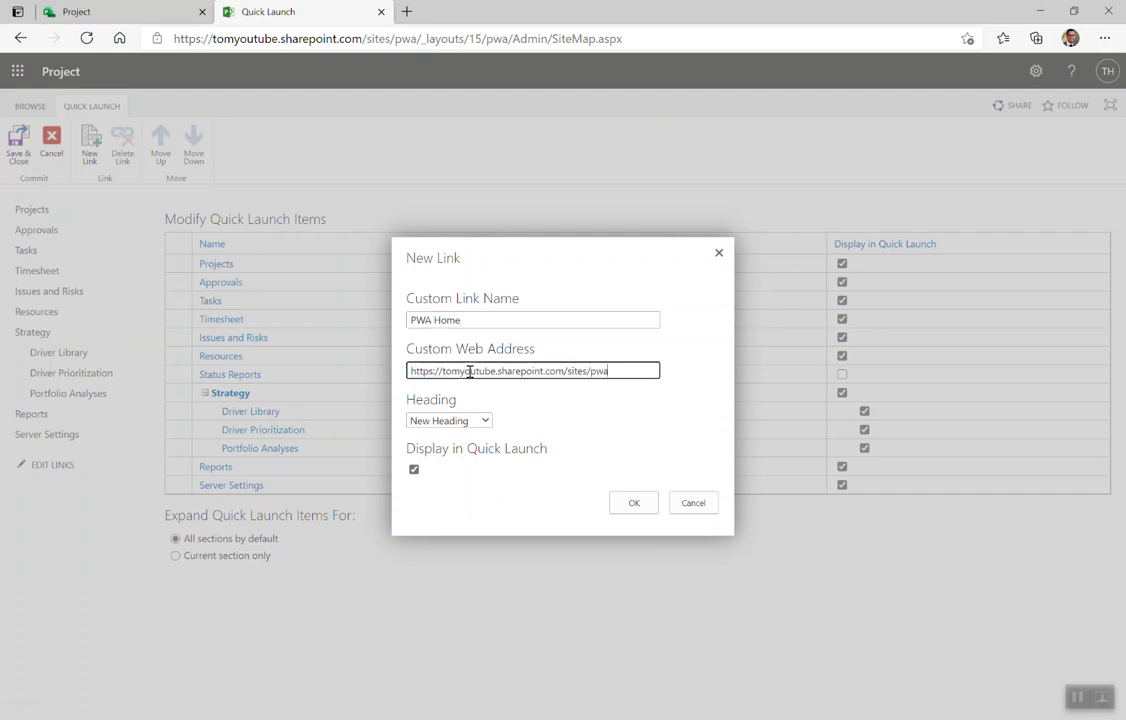
{"action": "left_click", "coordinate": [484, 421]}
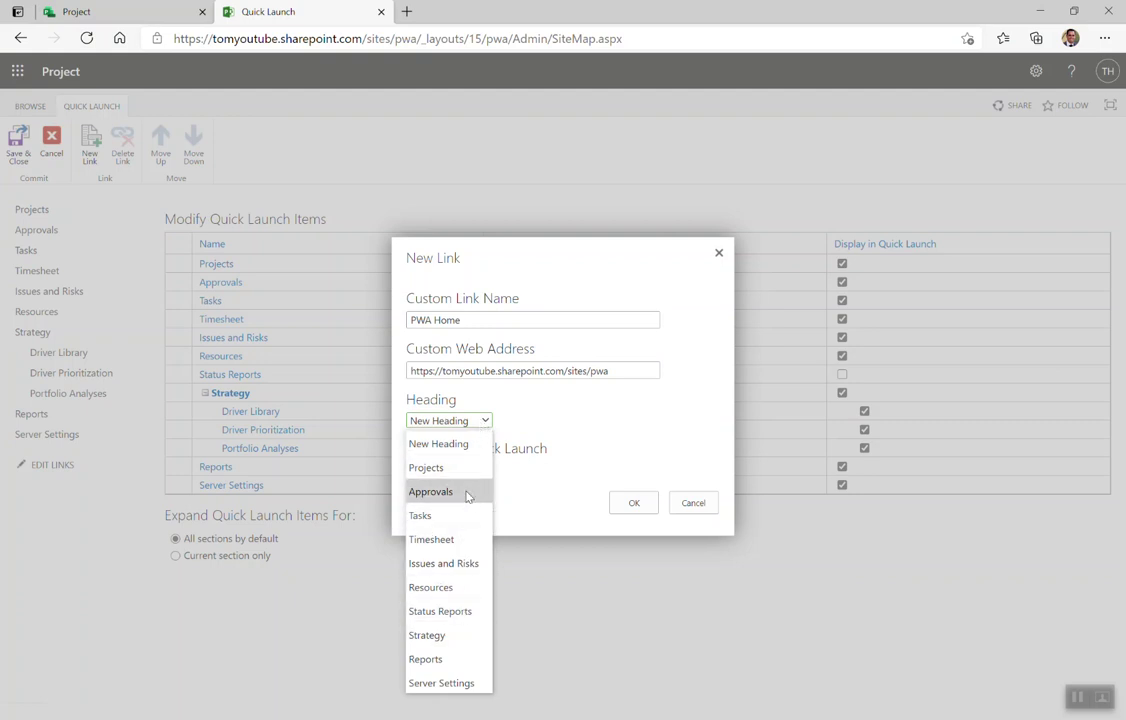
{"action": "left_click", "coordinate": [483, 422]}
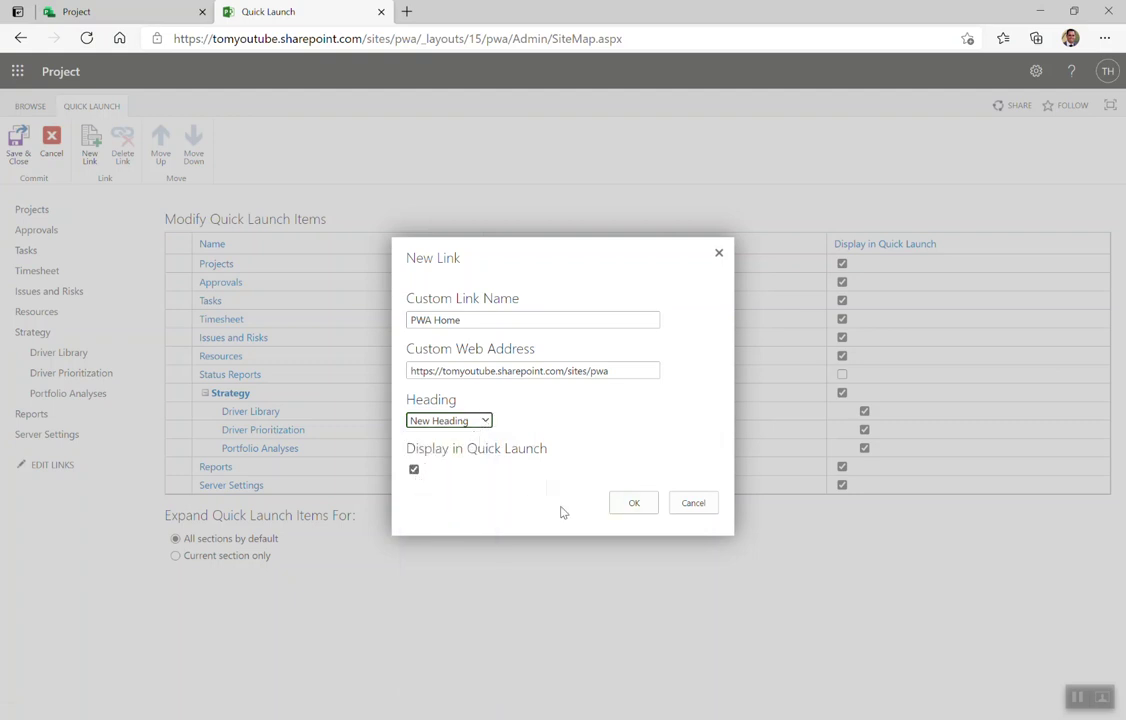
{"action": "left_click", "coordinate": [630, 504]}
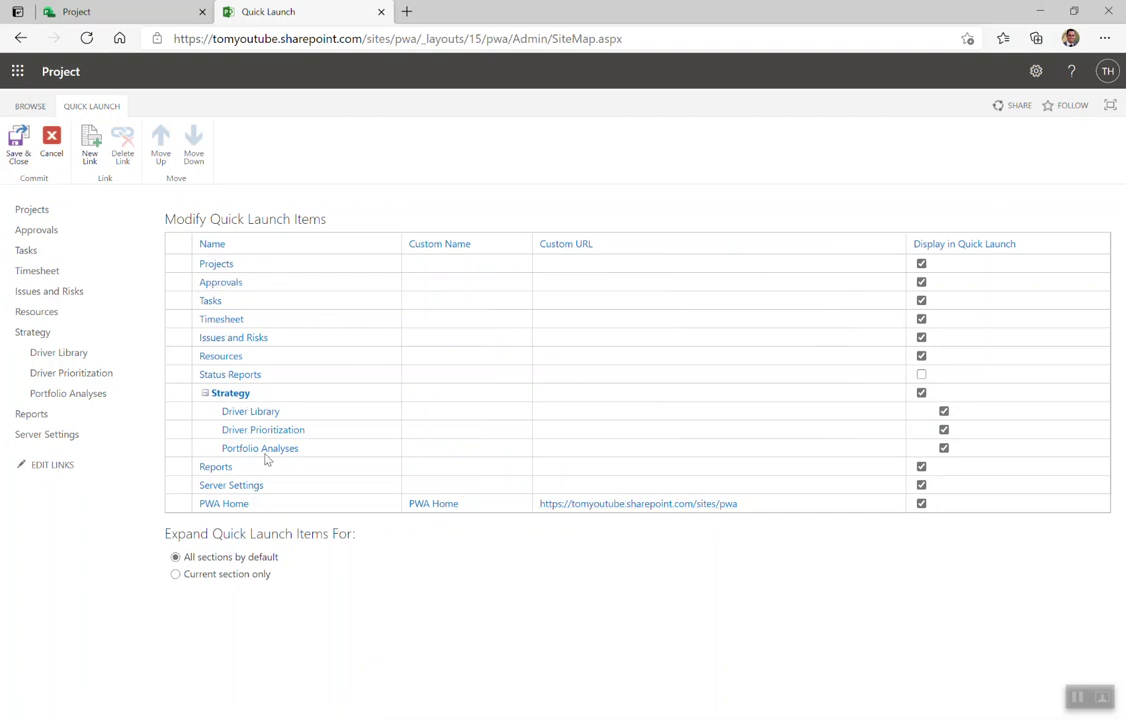
Step: Move the PWA Home row up four places to the top and save the Quick Launch
{"action": "left_click", "coordinate": [278, 509]}
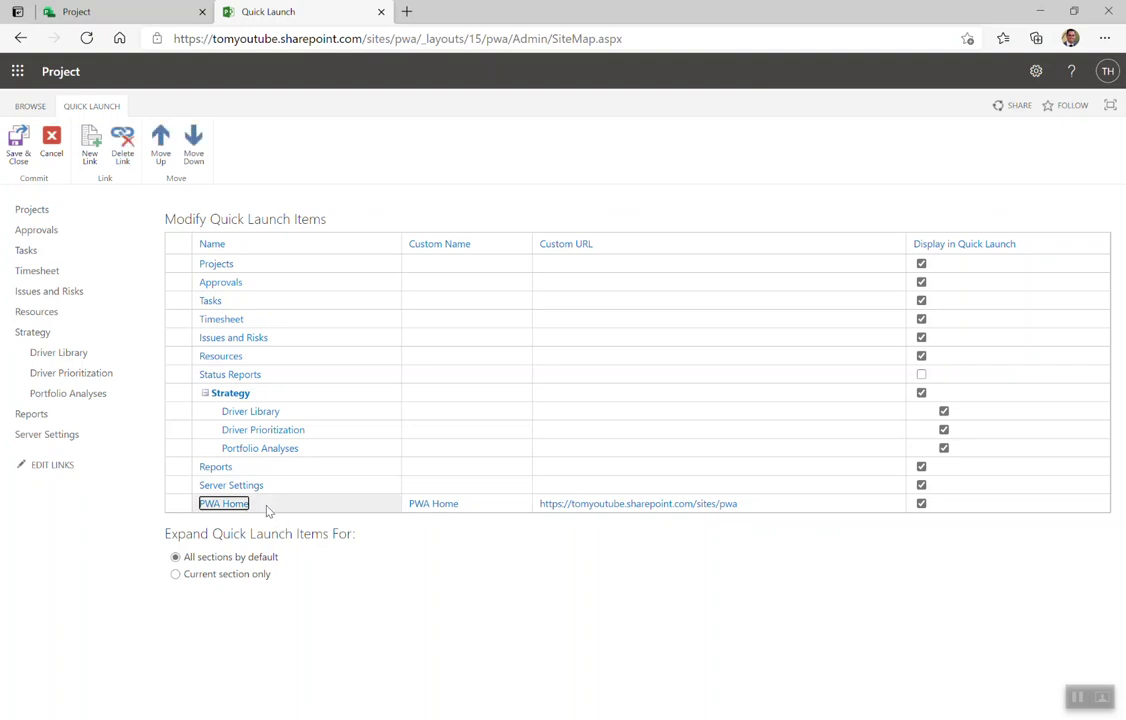
{"action": "left_click", "coordinate": [171, 503]}
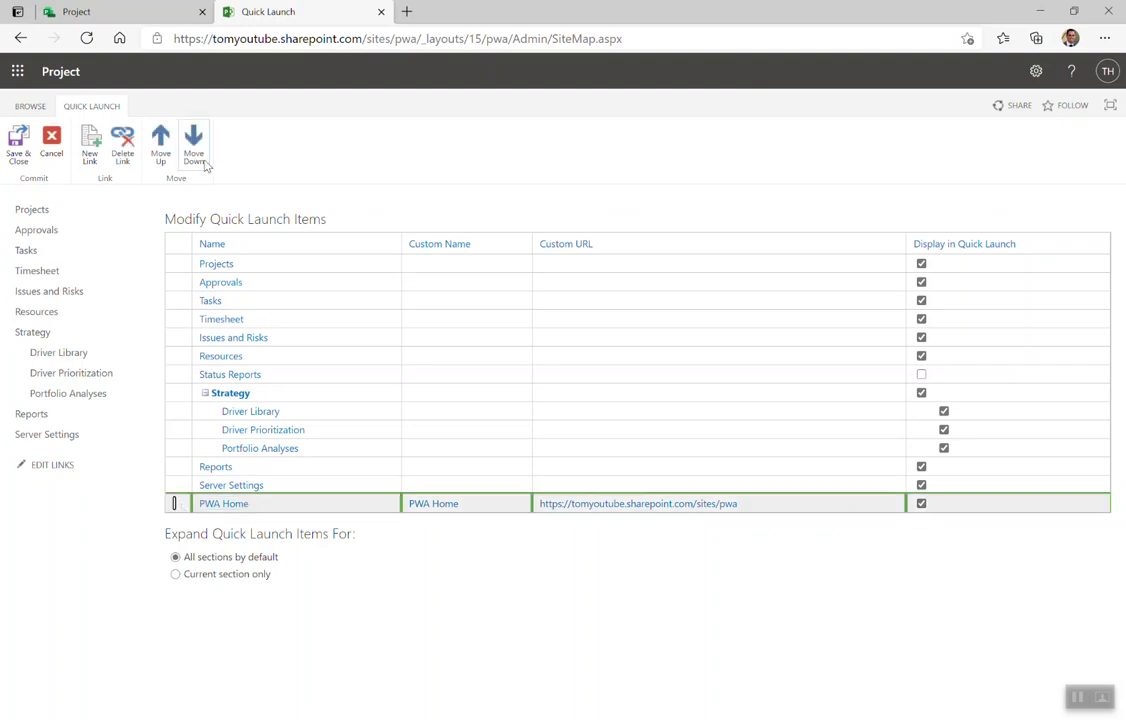
{"action": "left_click", "coordinate": [164, 150]}
{"action": "left_click", "coordinate": [164, 150]}
{"action": "left_click", "coordinate": [166, 152]}
{"action": "left_click", "coordinate": [166, 152]}
{"action": "left_click", "coordinate": [166, 152]}
{"action": "left_click", "coordinate": [169, 156]}
{"action": "left_click", "coordinate": [169, 156]}
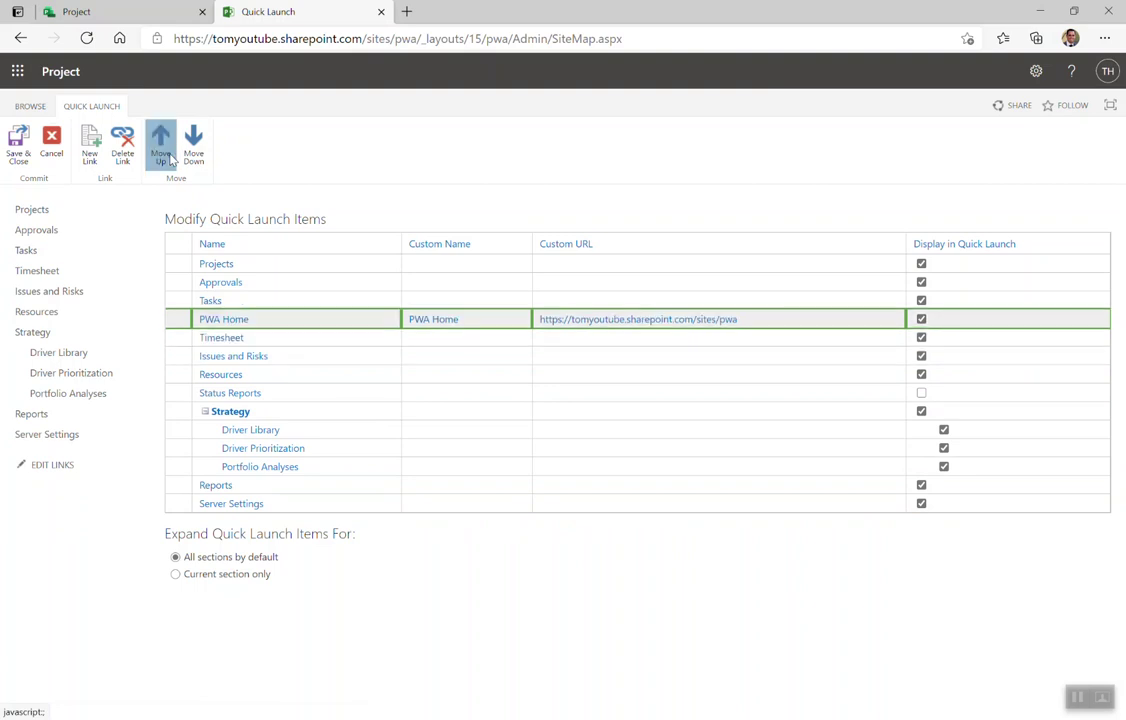
{"action": "left_click", "coordinate": [168, 154]}
{"action": "left_click", "coordinate": [168, 154]}
{"action": "left_click", "coordinate": [168, 154]}
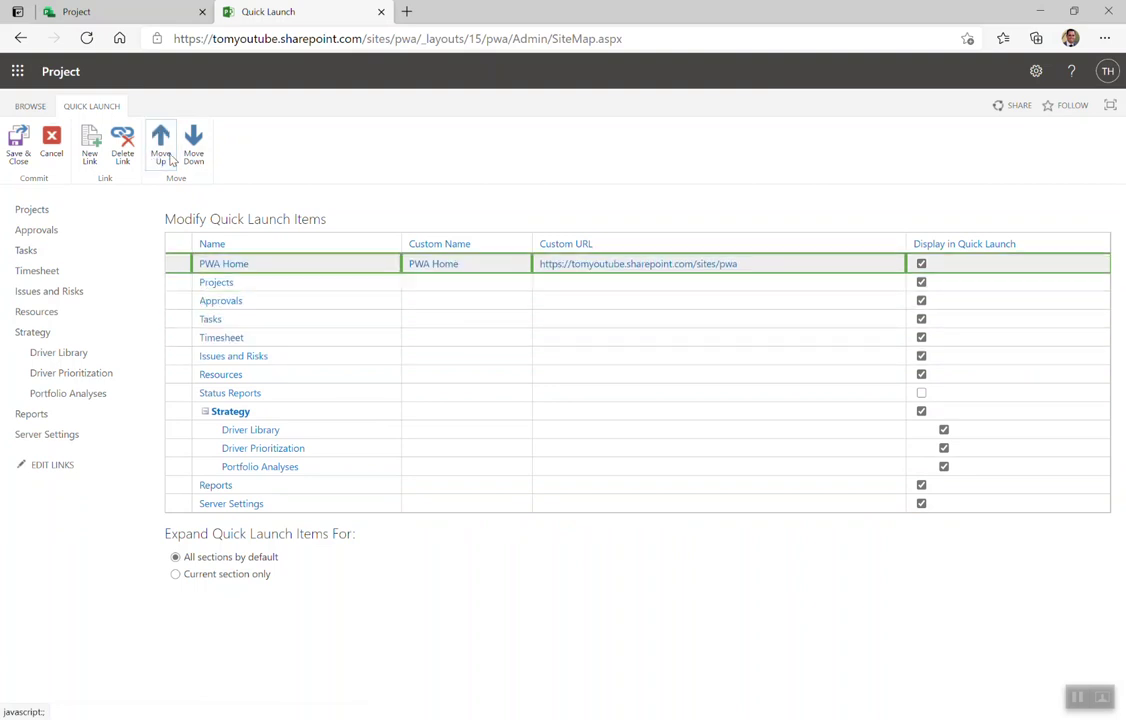
{"action": "left_click", "coordinate": [19, 146]}
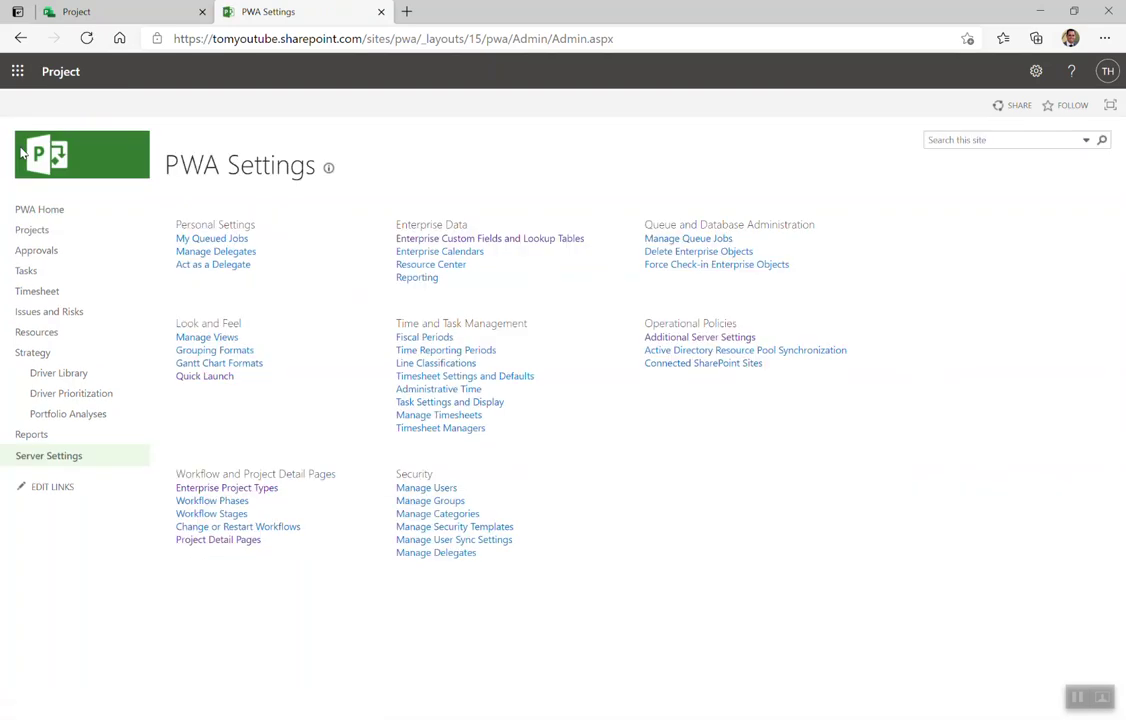
Step: Open the home page via PWA Home and remove the Get Started tiles for everyone
{"action": "left_click", "coordinate": [40, 210]}
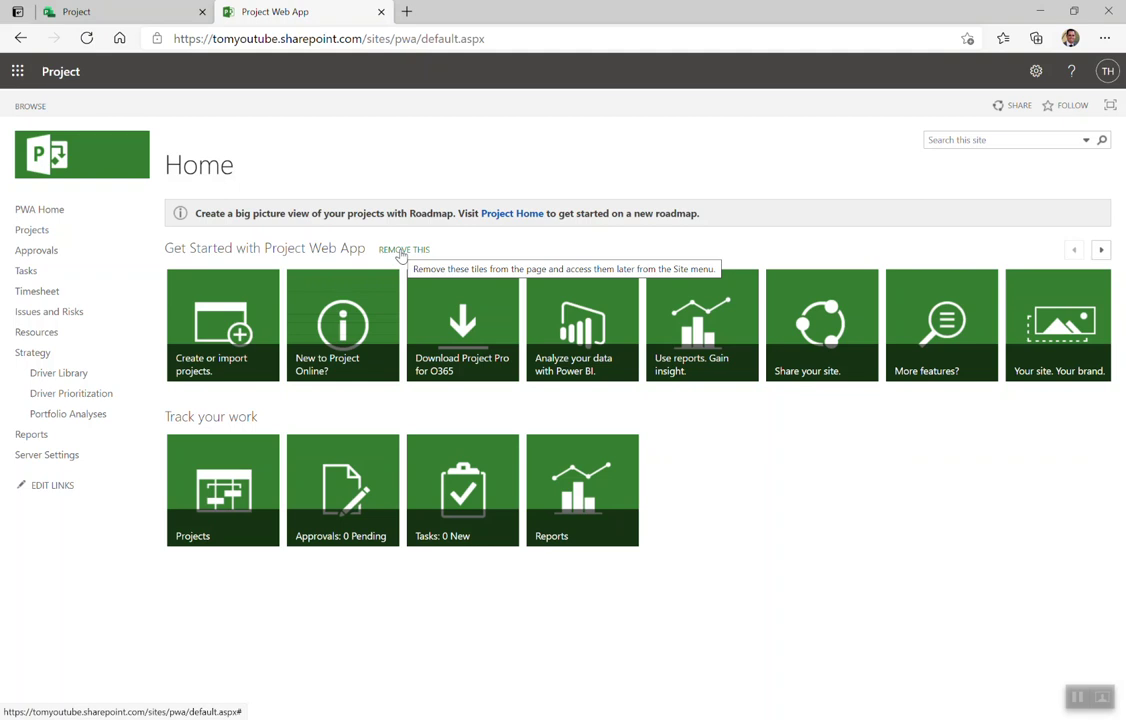
{"action": "left_click", "coordinate": [401, 252]}
{"action": "left_click", "coordinate": [634, 132]}
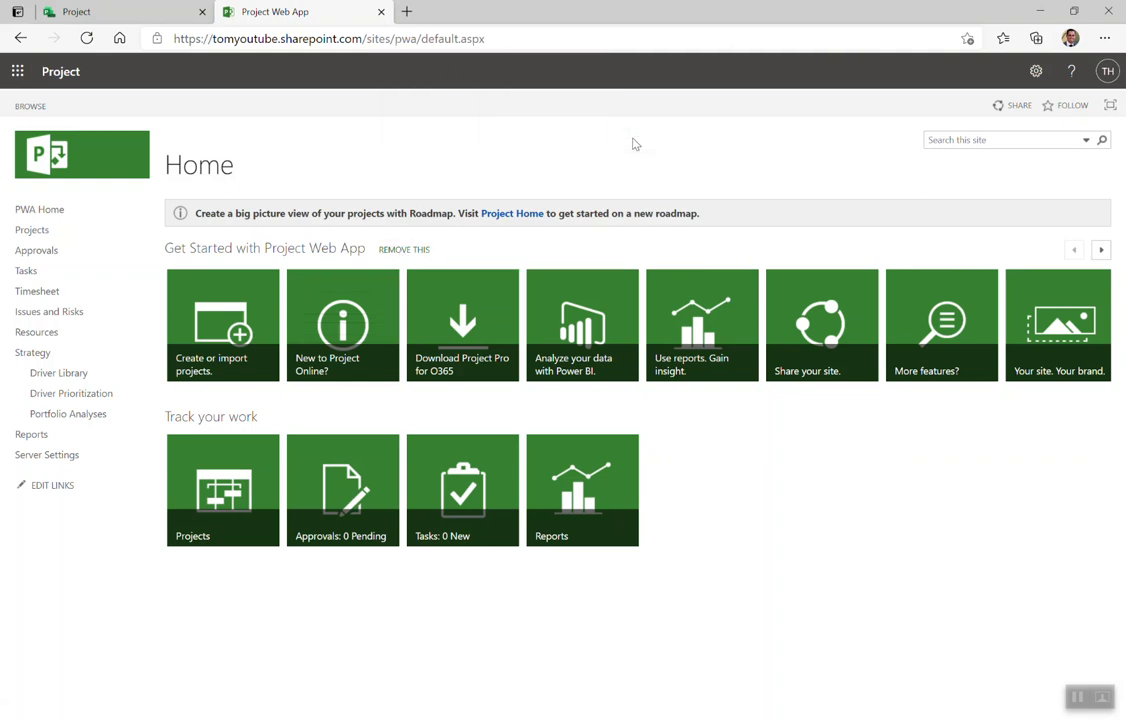